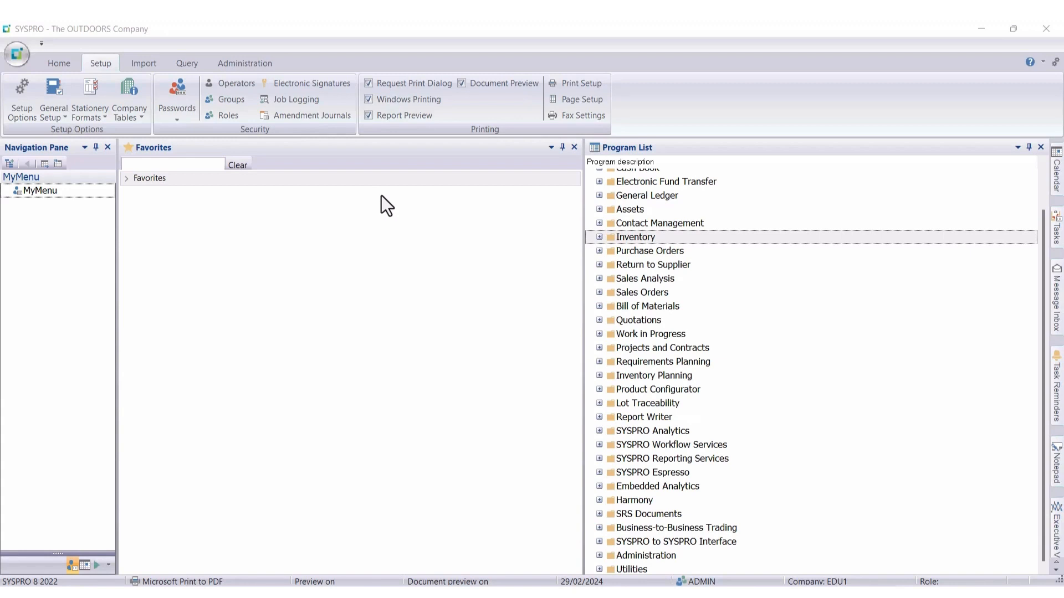
Step: Open the inventory Movements program from Transaction Processing and set the transaction type to Physical Counts
click(597, 238)
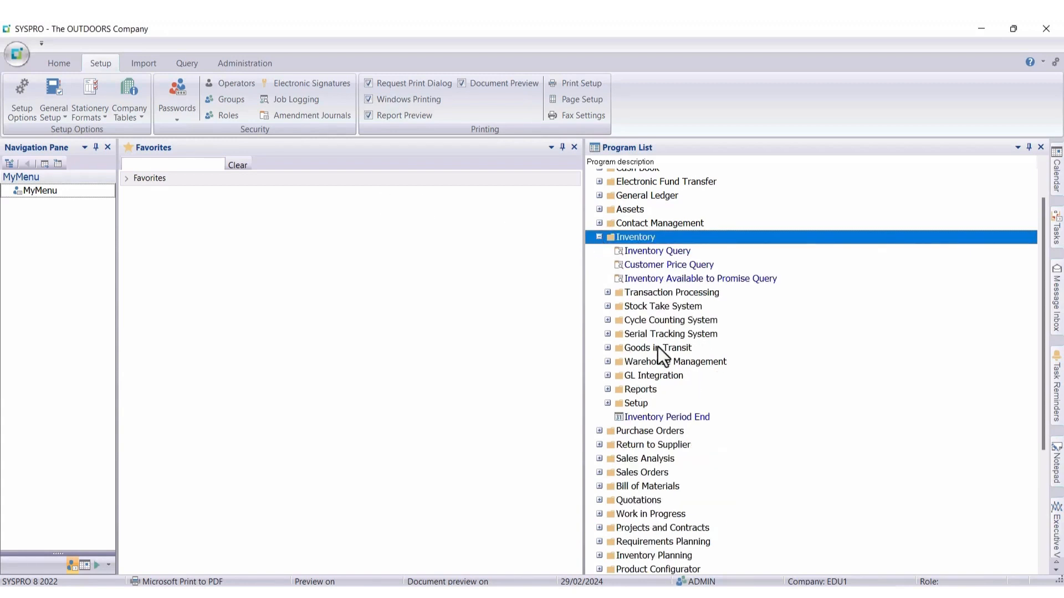
click(607, 293)
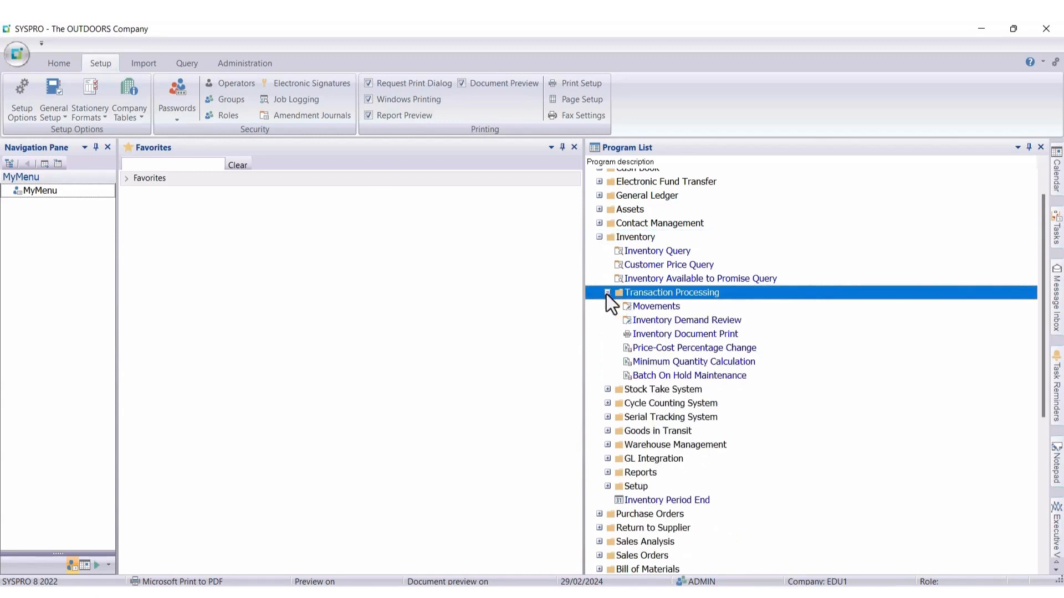
click(643, 306)
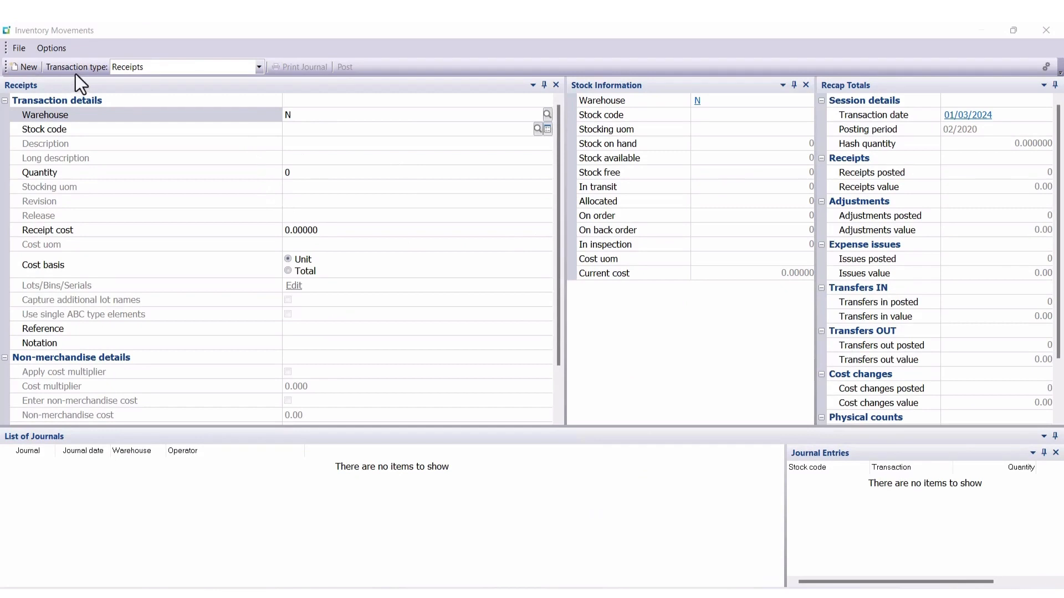
click(259, 67)
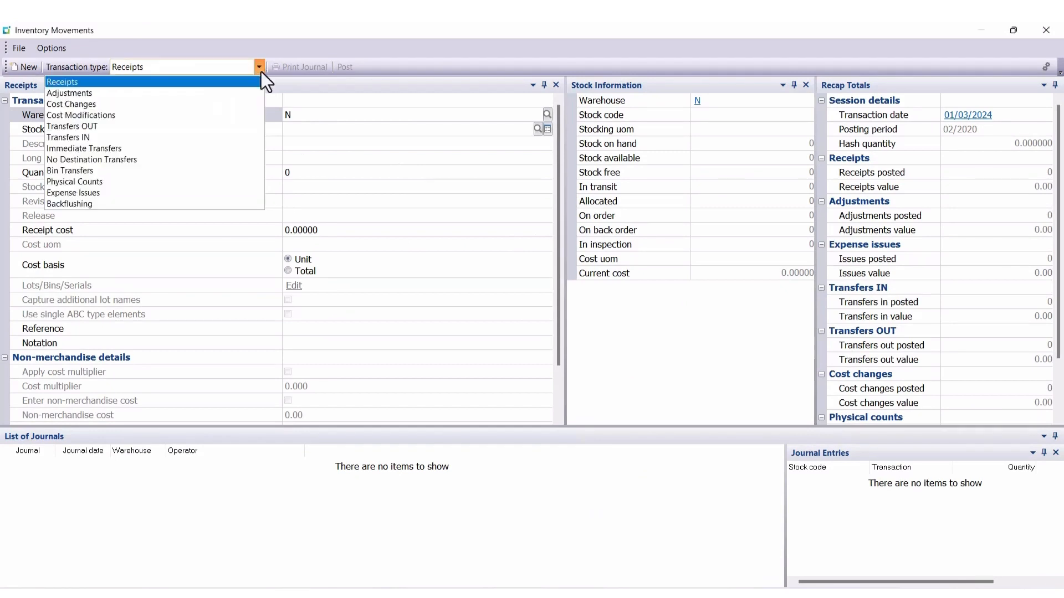
click(142, 180)
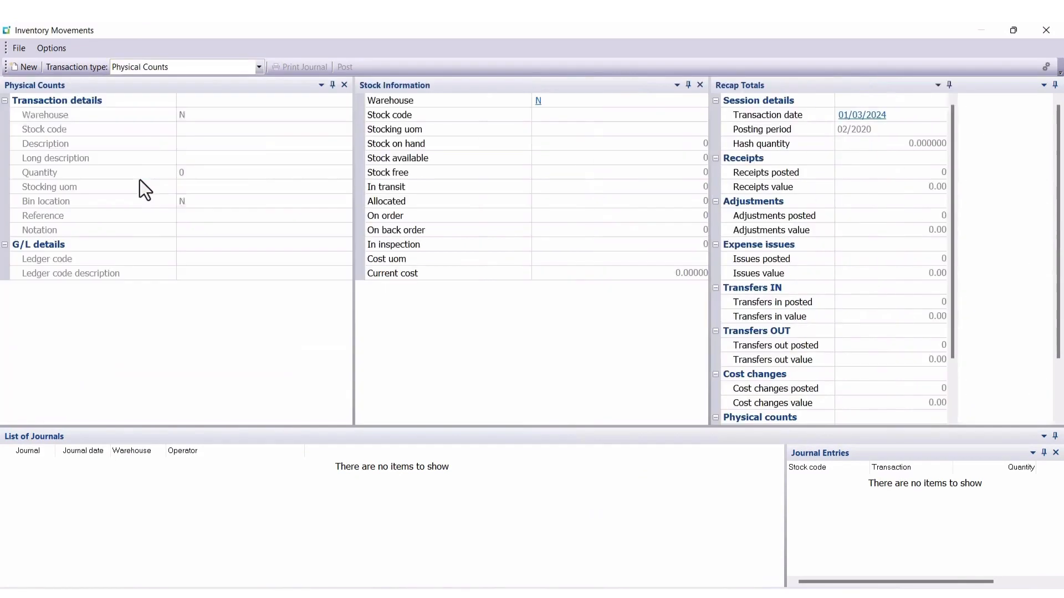
Step: Enter stock code A100 for warehouse N with a physical count quantity of 650
click(161, 124)
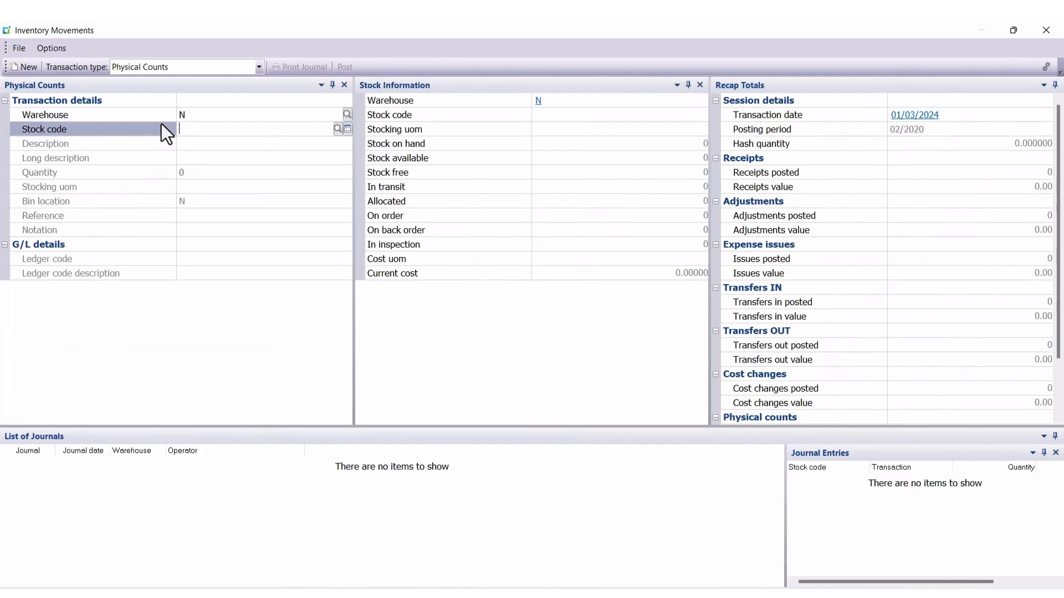
text(A100)
key(Tab)
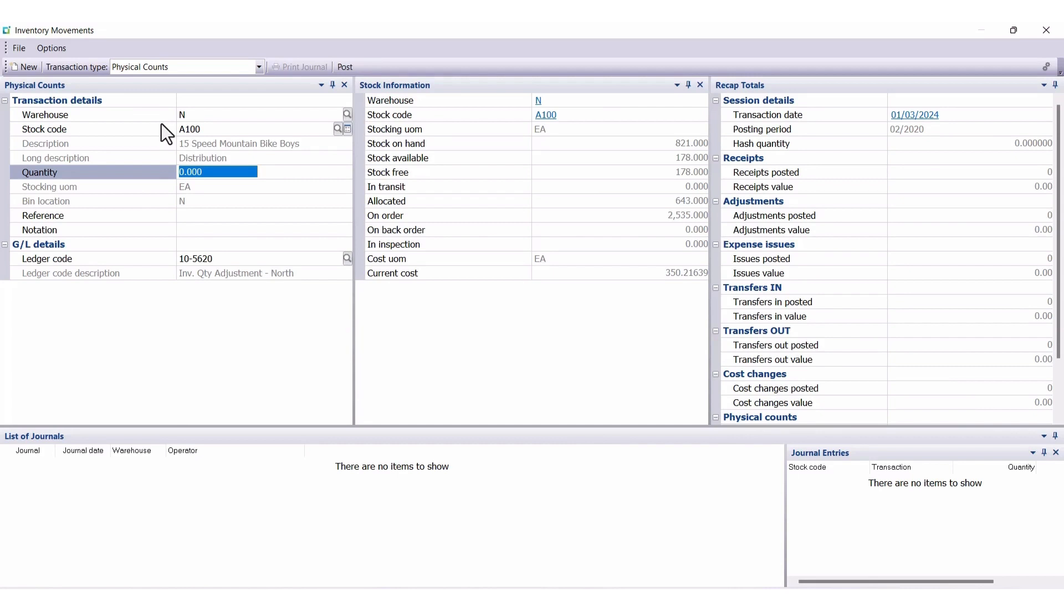
text(65)
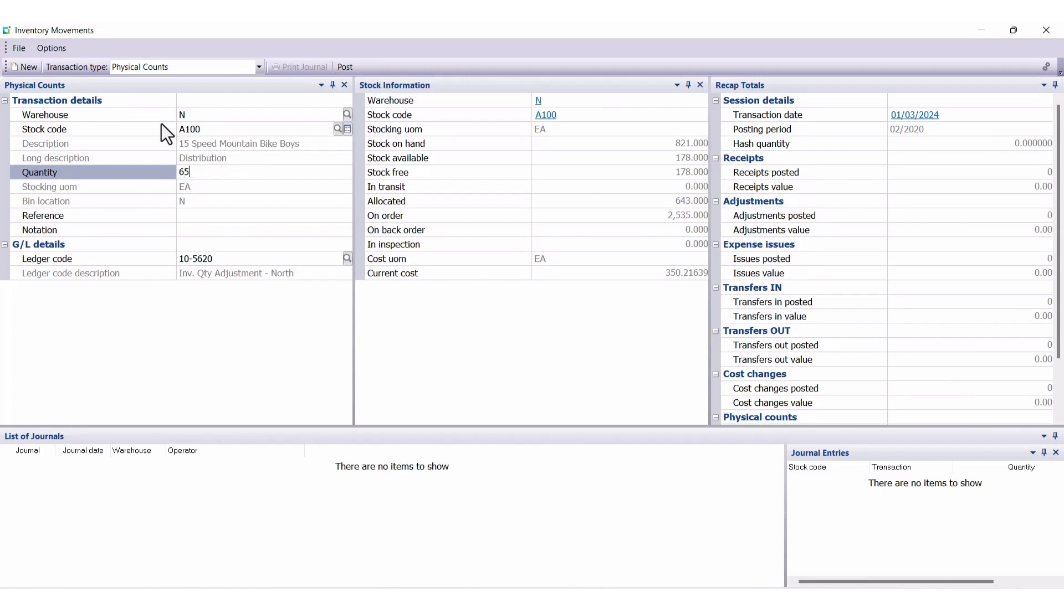
text(0)
key(Tab)
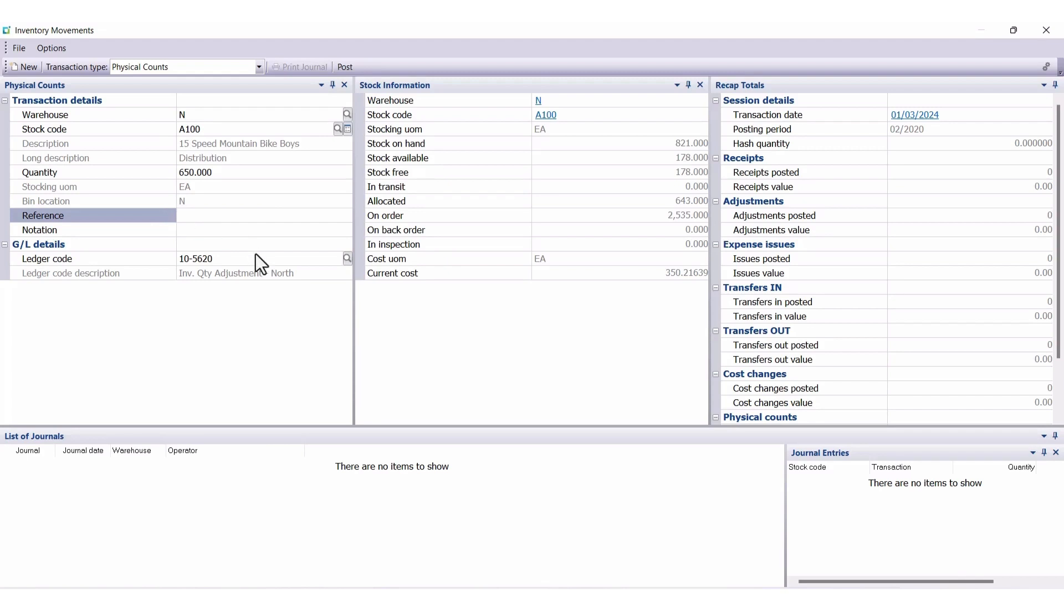
Step: Leave the reference blank and enter "Physical count" as the transaction's notation
key(Tab)
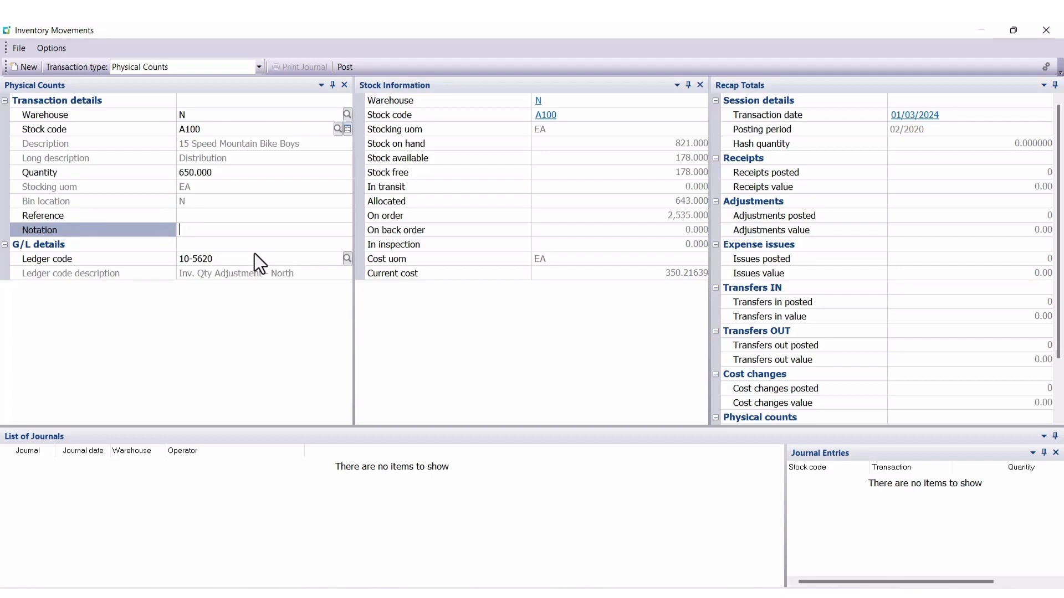
text(Physical count)
Step: Post the physical count transaction and close Inventory Movements
click(349, 67)
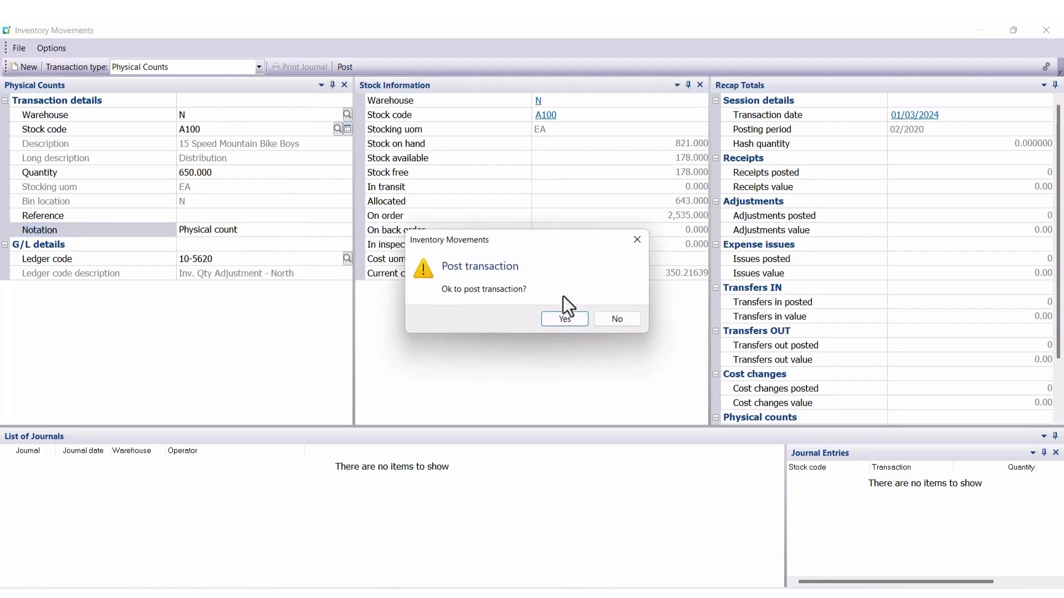
click(563, 319)
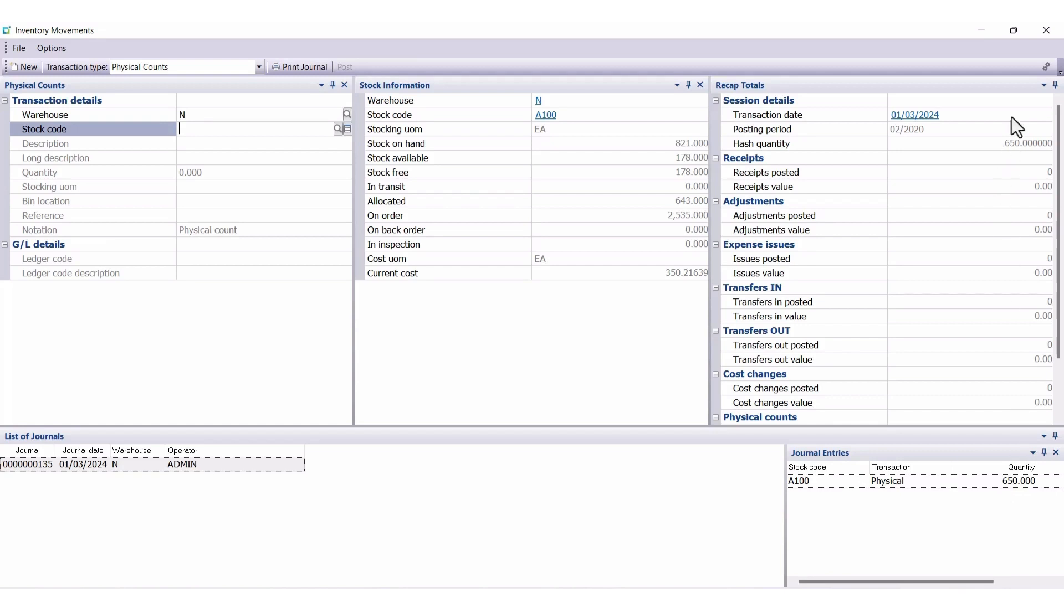
click(1042, 32)
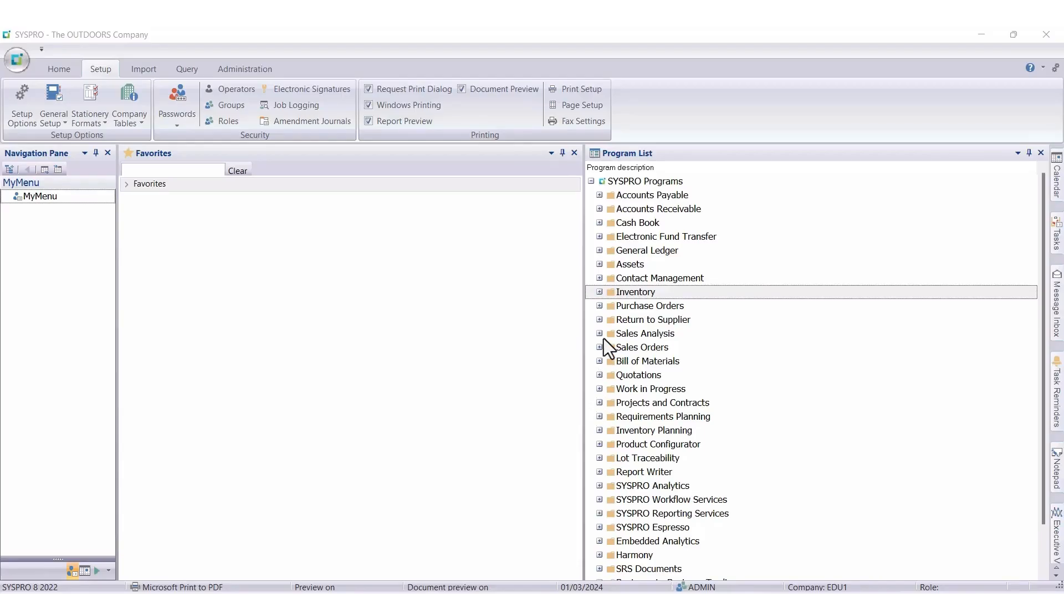
Step: Reopen the inventory Movements program from Transaction Processing and set the transaction type to Backflushing
click(599, 292)
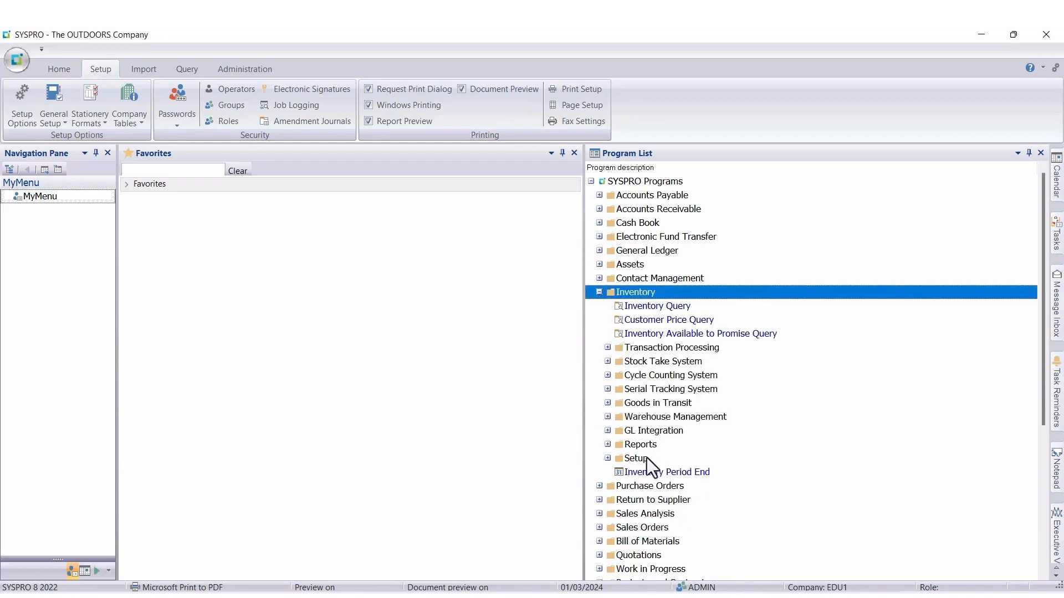
click(607, 348)
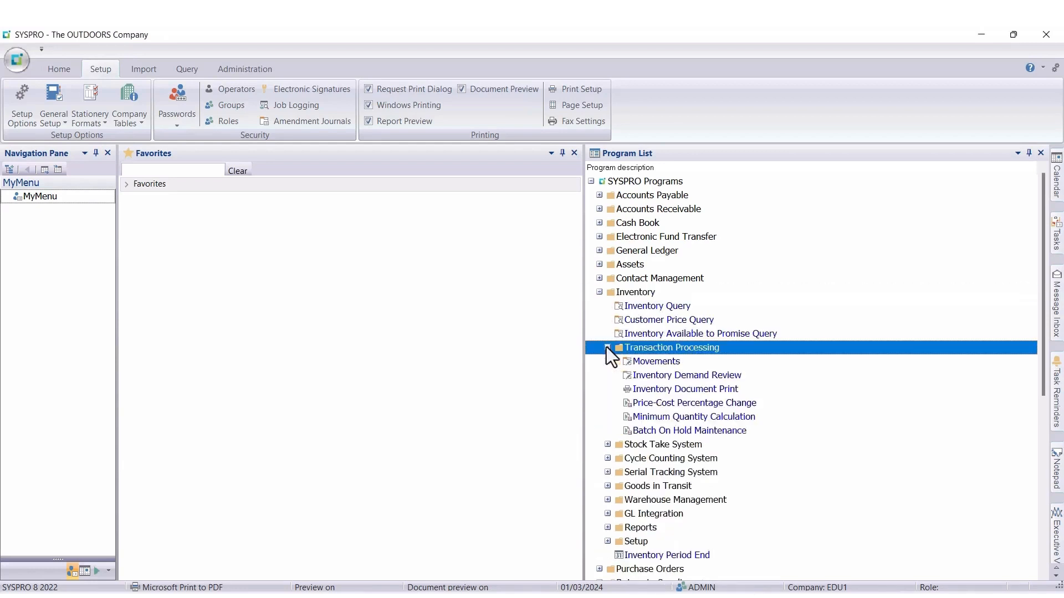
click(649, 365)
double_click(649, 364)
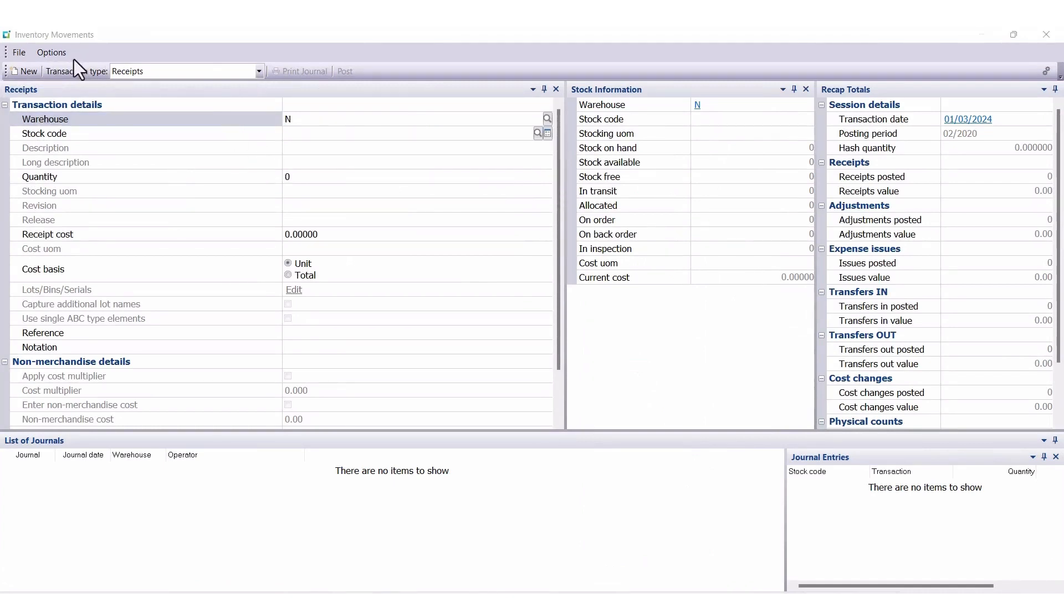
click(257, 73)
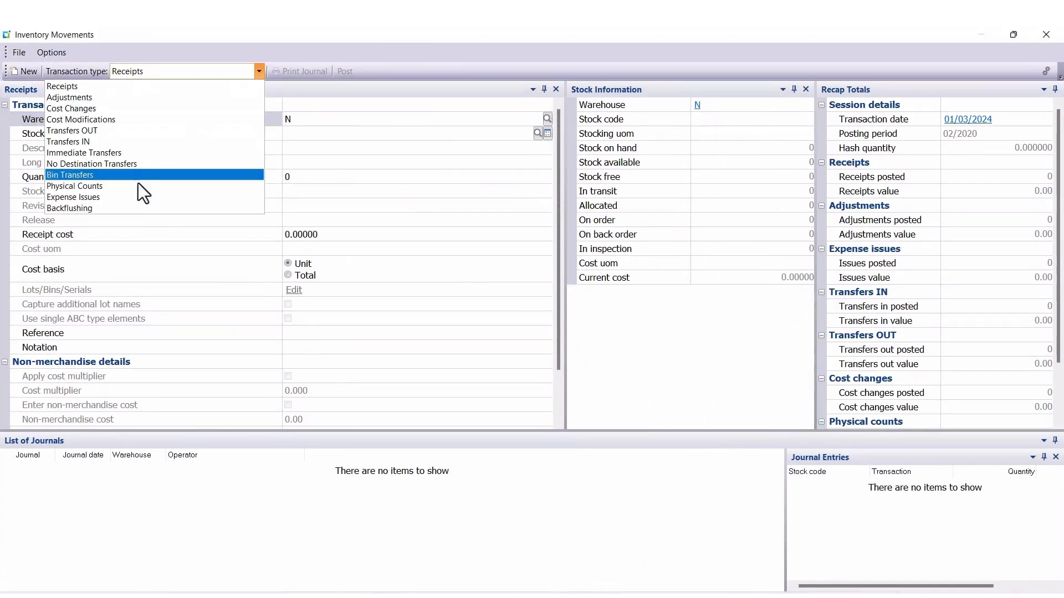
click(130, 211)
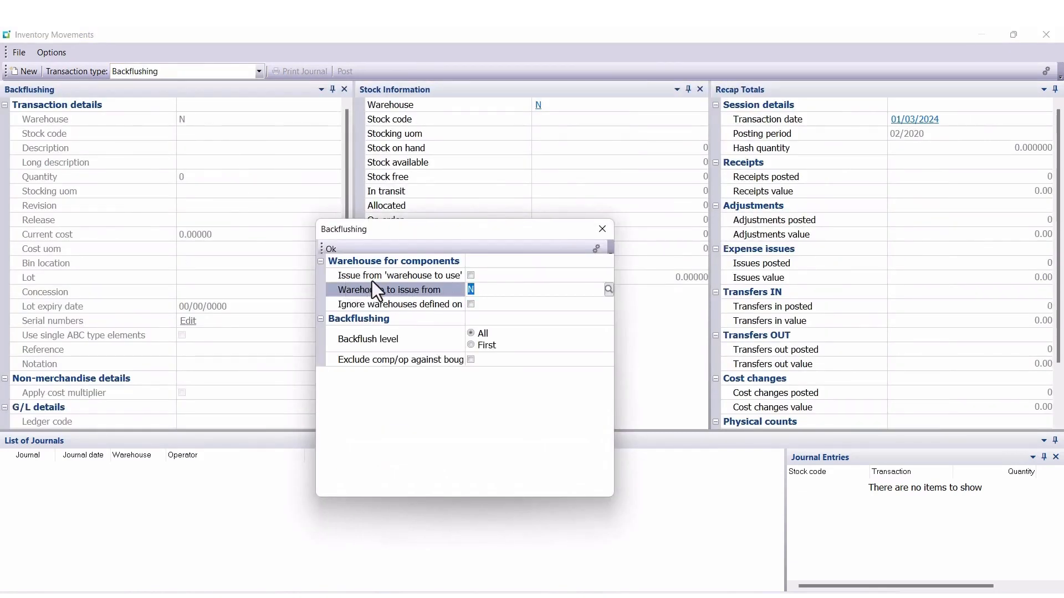
Step: Configure backflushing to issue components from the 'warehouse to use' and set the backflush level to First
click(471, 276)
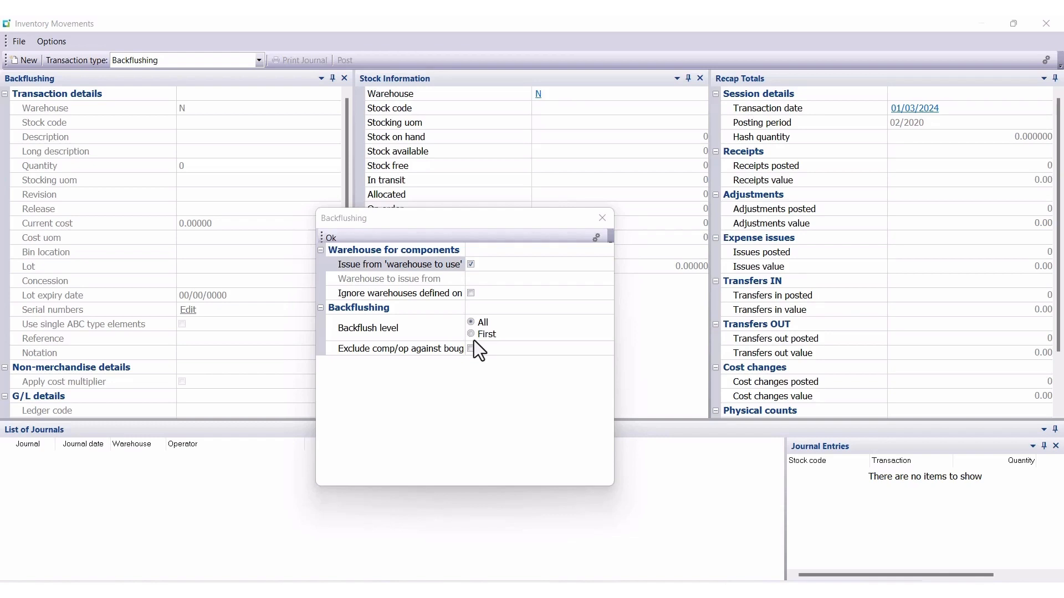
click(473, 339)
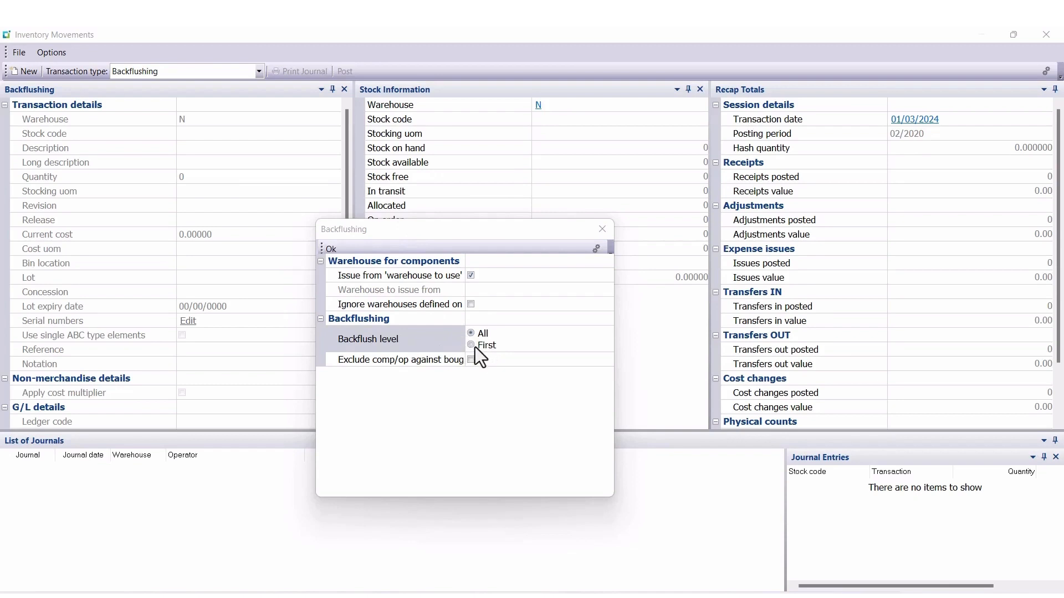
click(470, 345)
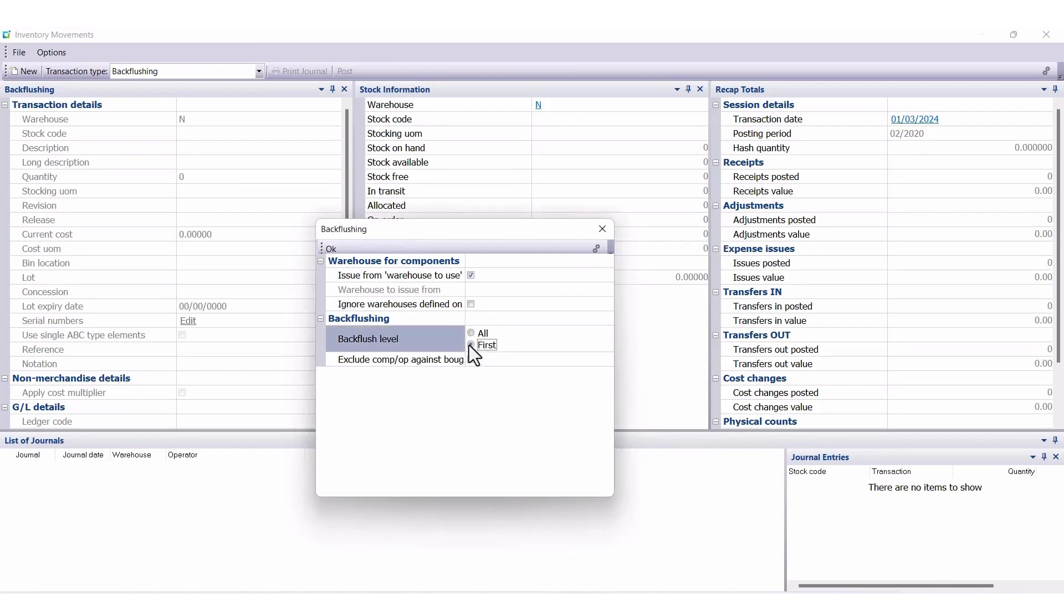
click(331, 250)
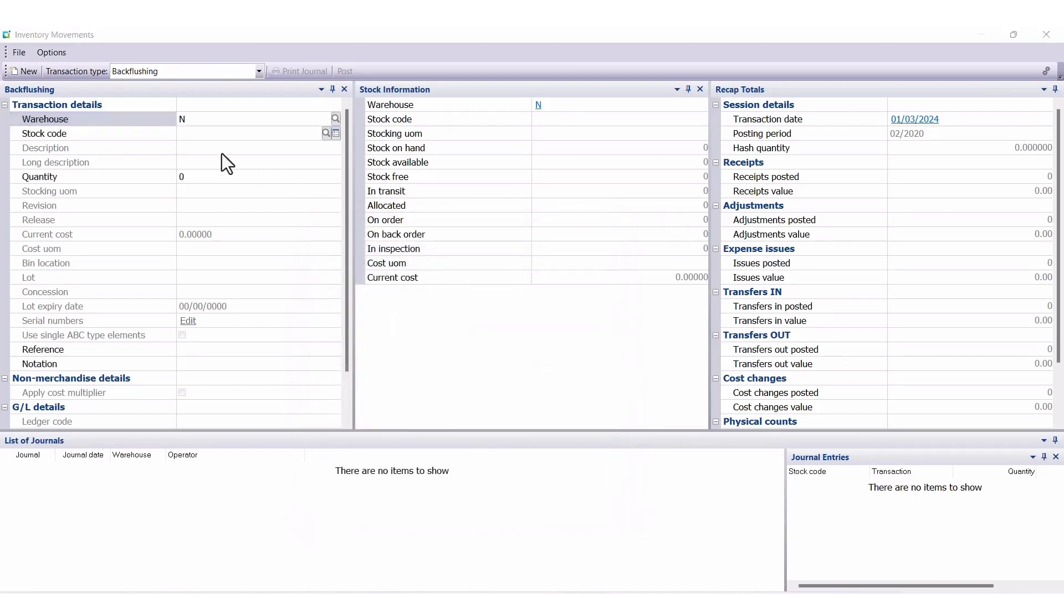
Step: Set the backflush warehouse to SA and enter stock code GF110
click(201, 123)
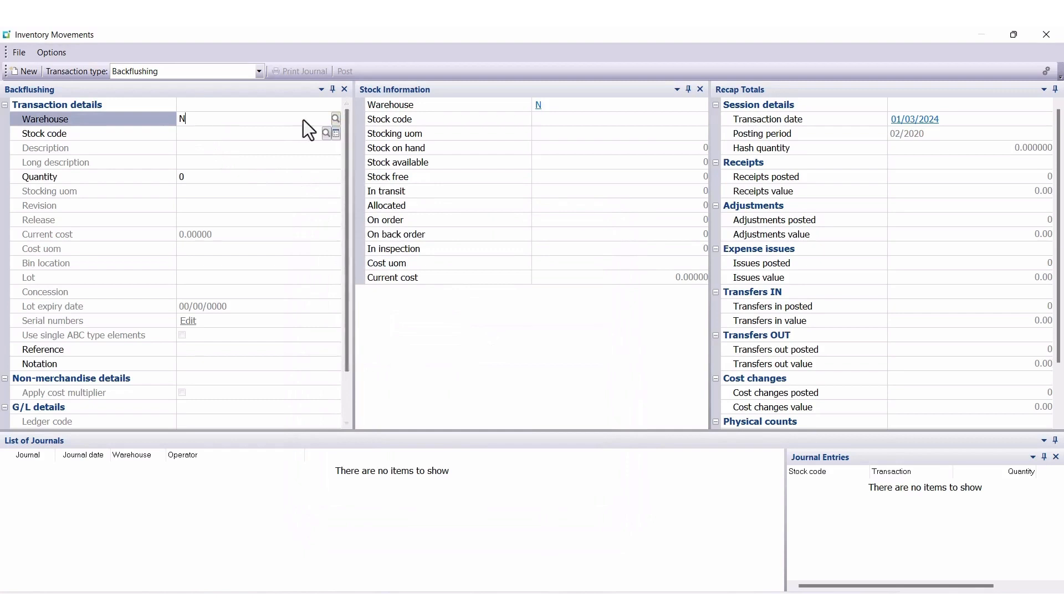
key(BackSpace)
text(SA)
key(Tab)
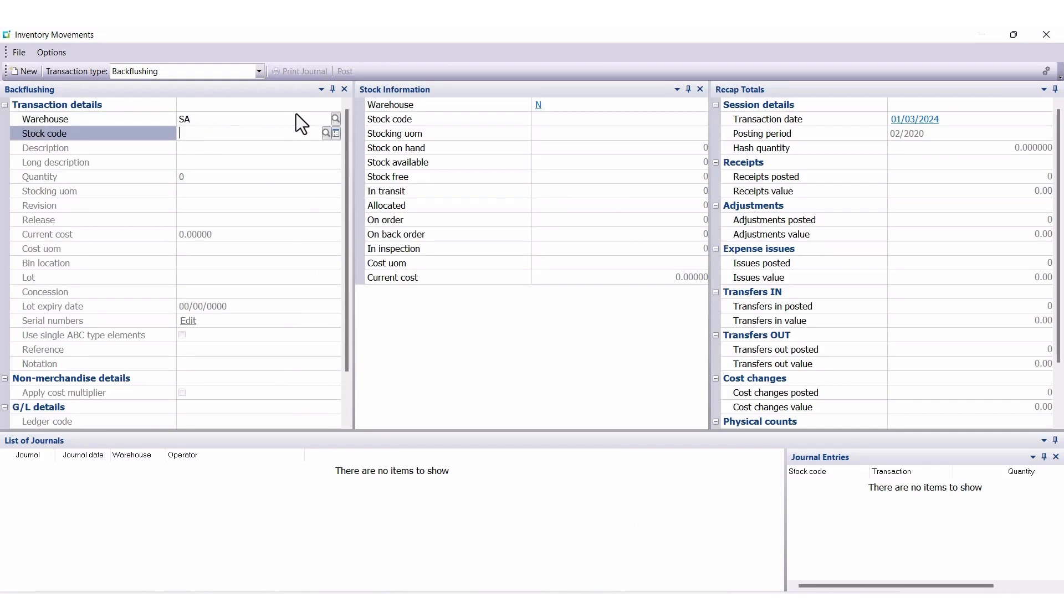
text(GF110)
key(Tab)
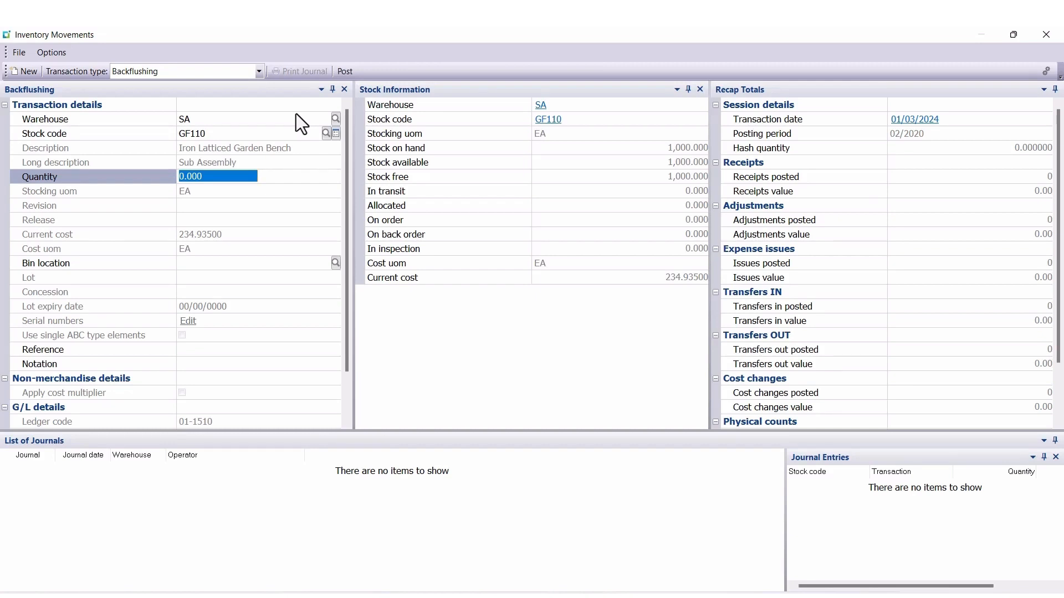
Step: Set the backflush quantity to 10 and the bin location to SA
text(10)
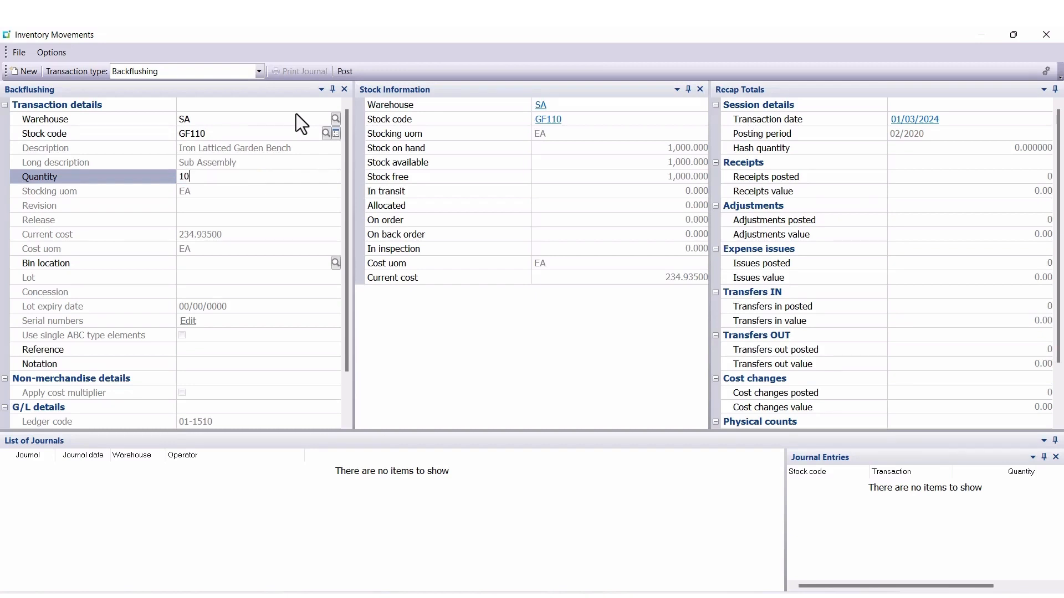
key(Tab)
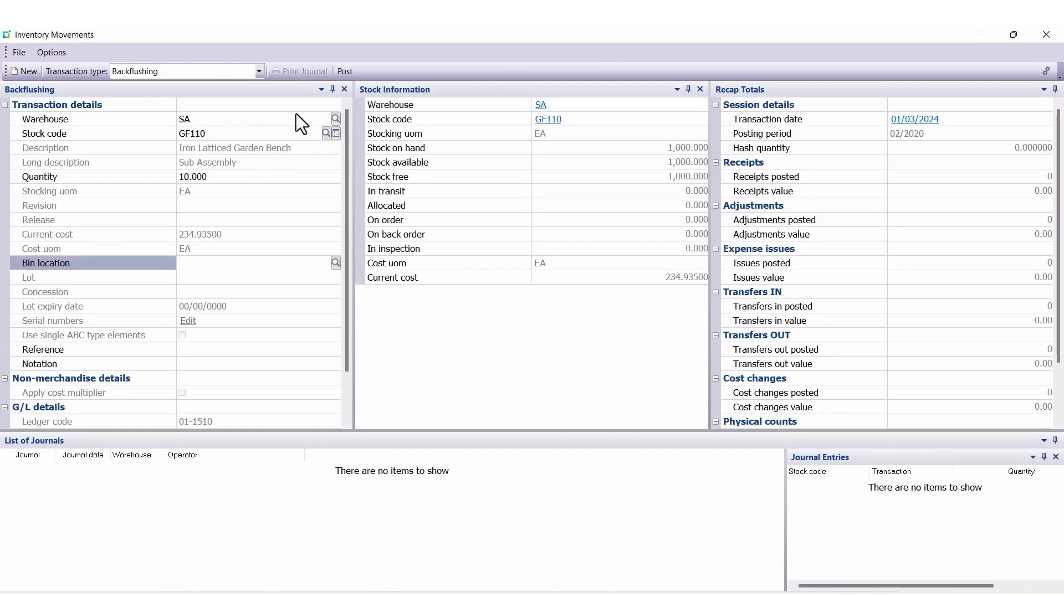
text(SA)
key(Tab)
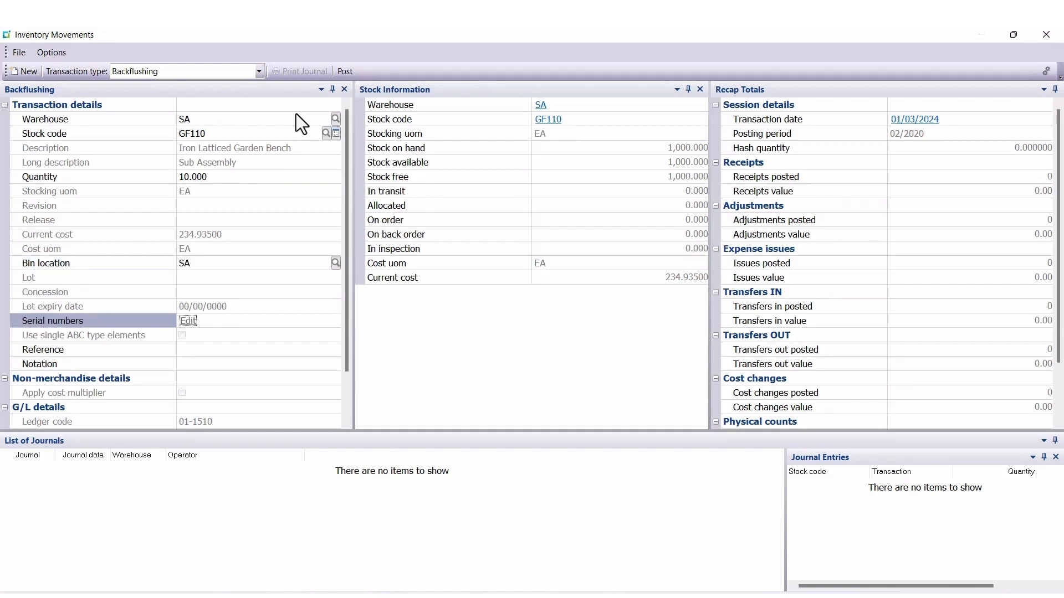
Step: Enter "First level backflush" as the notation for the backflush transaction
key(Tab)
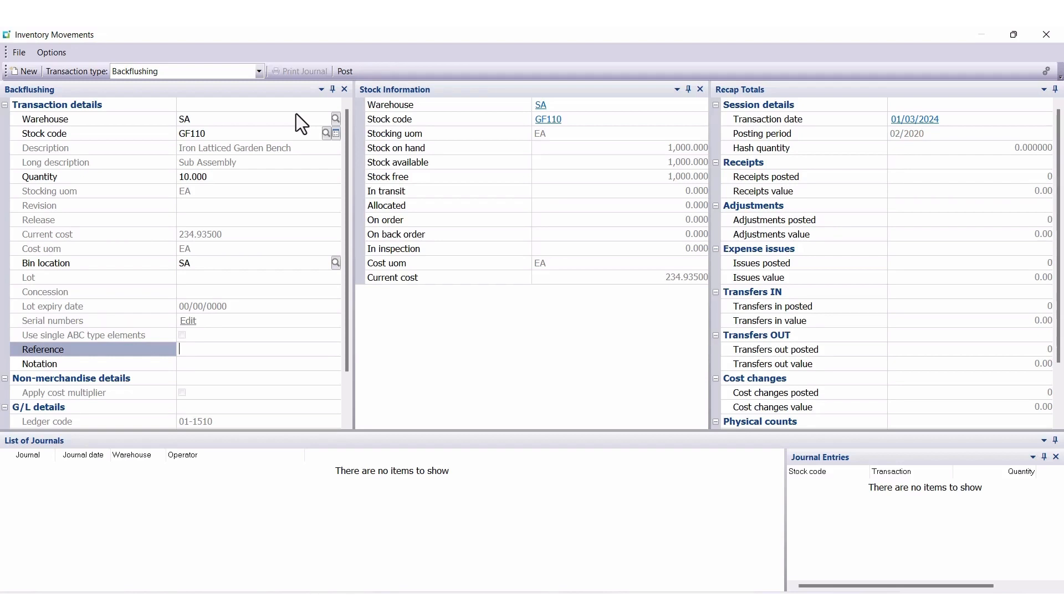
key(Tab)
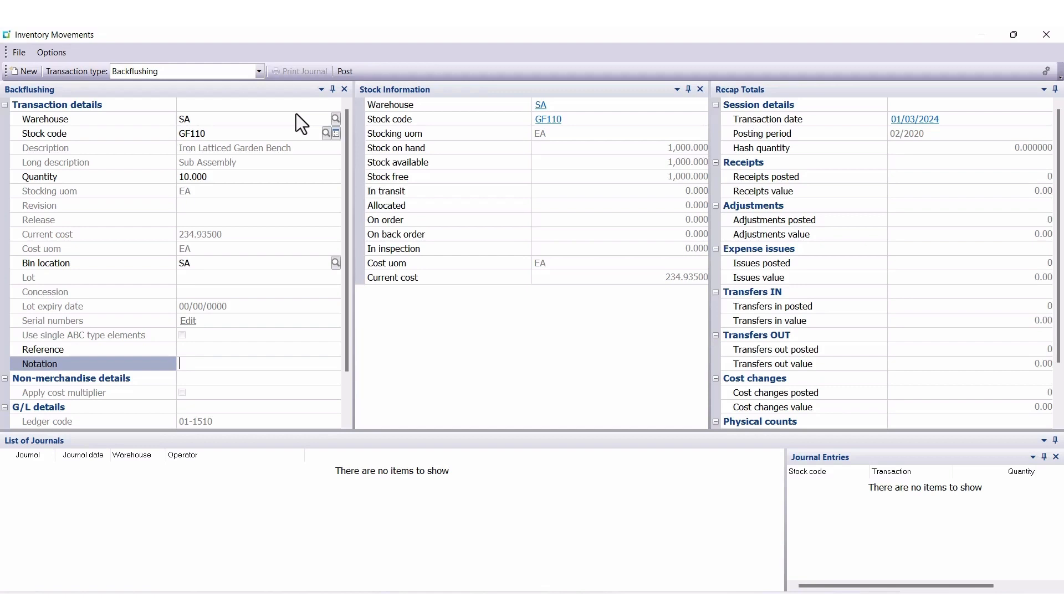
text(First level backflush)
Step: Post the backflush with set-up time included, and close Inventory Movements without printing the stock receipt document
click(345, 71)
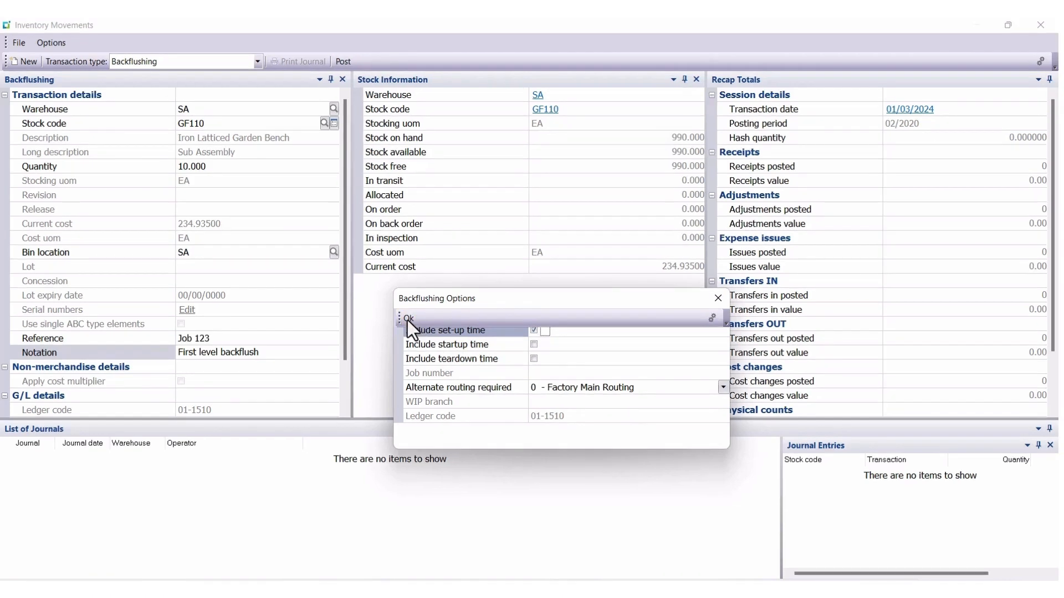
click(410, 330)
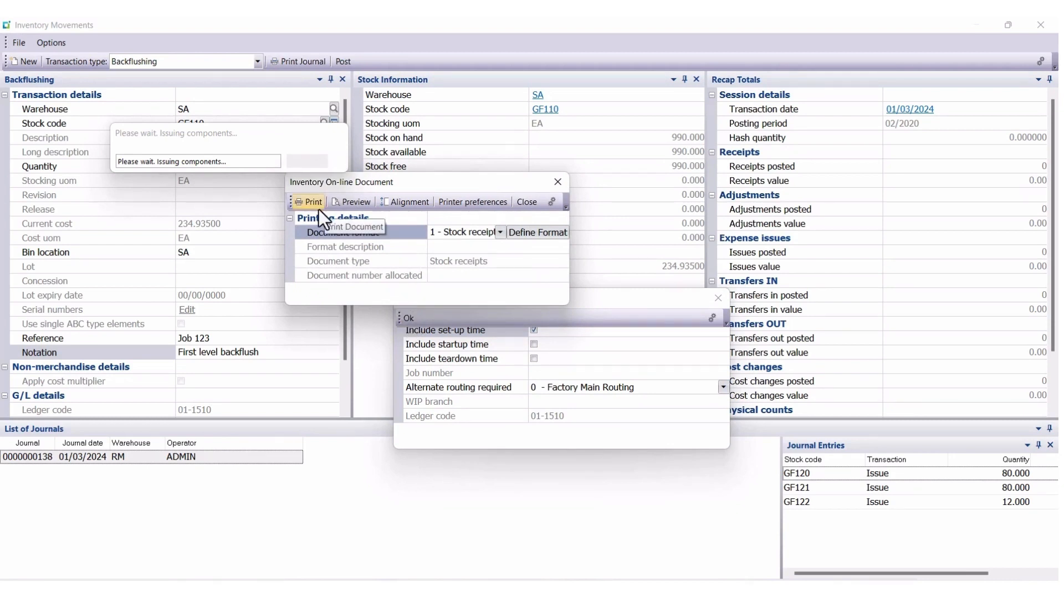
click(527, 203)
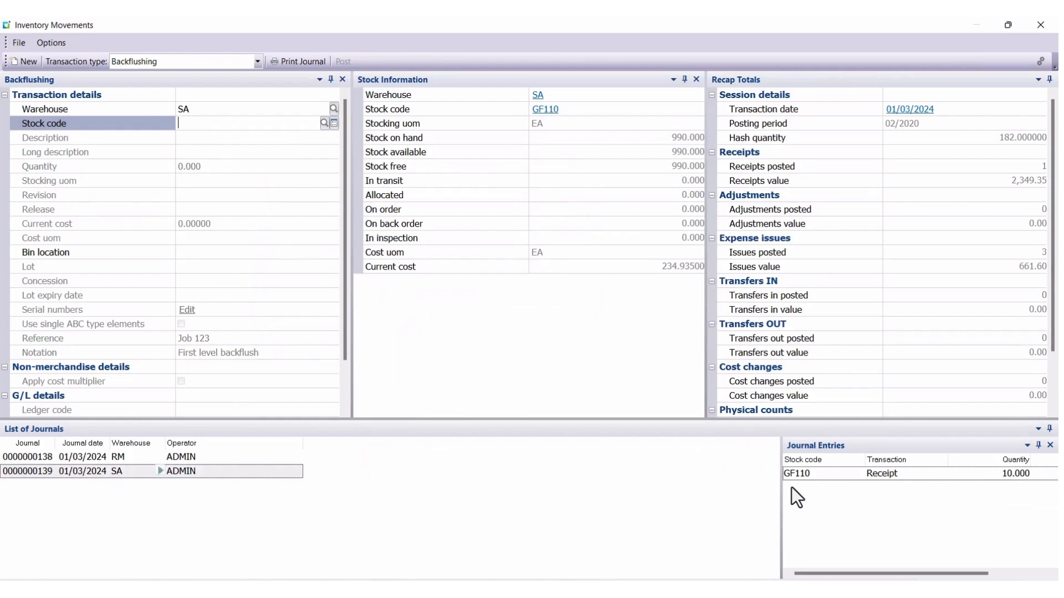
click(1039, 27)
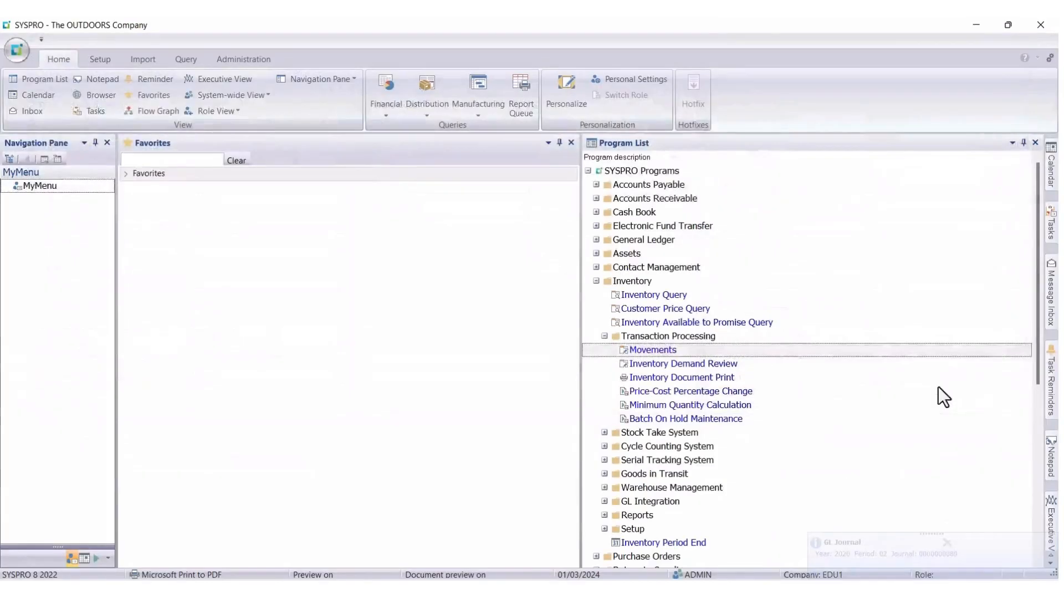